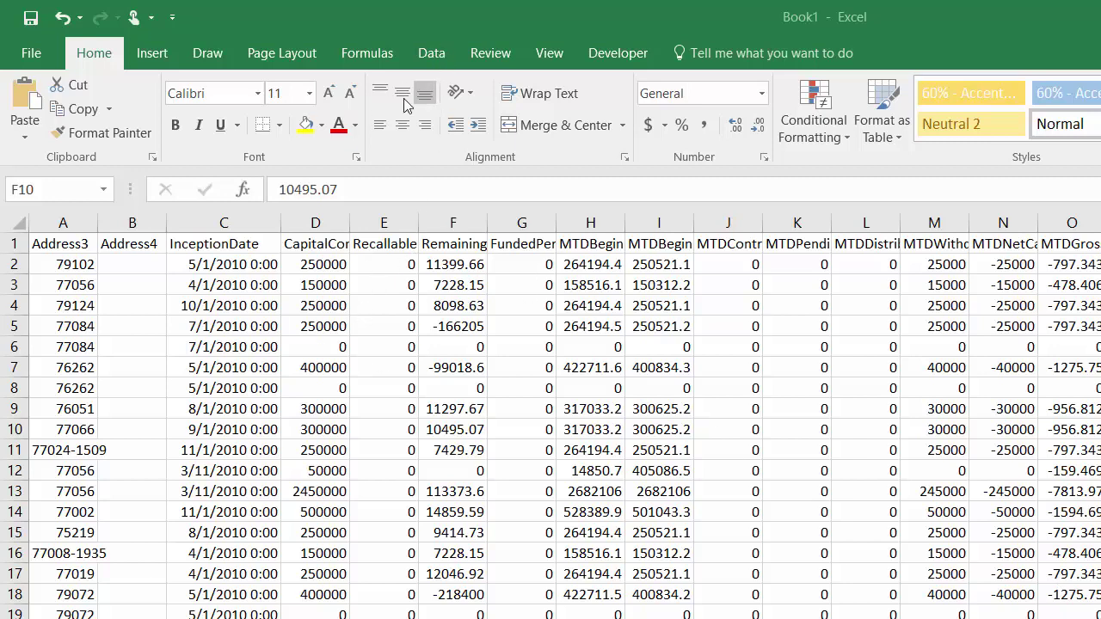
Switch to the Data ribbon tab to reach the sort and filter tools.
click(429, 56)
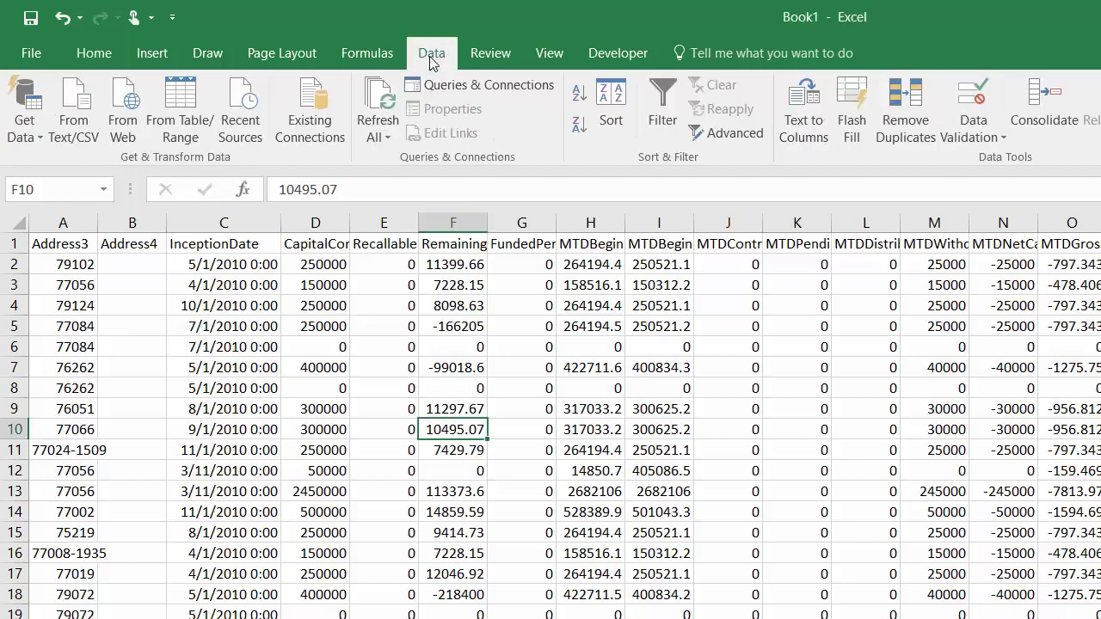
Turn on AutoFilter and filter the Address3 column to 77056 only.
click(662, 140)
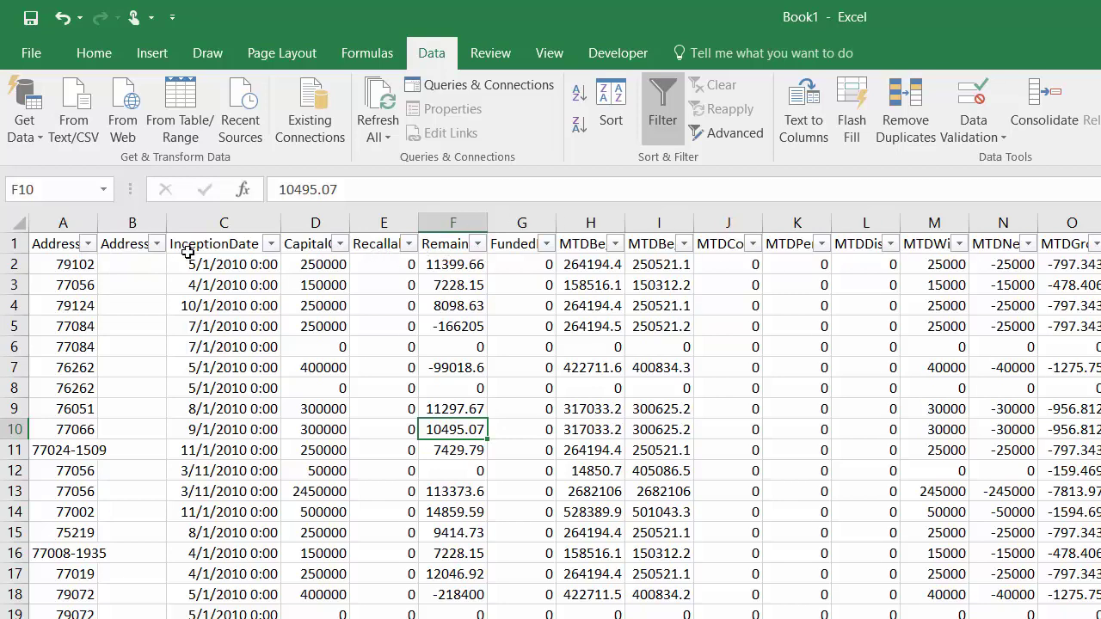
click(87, 244)
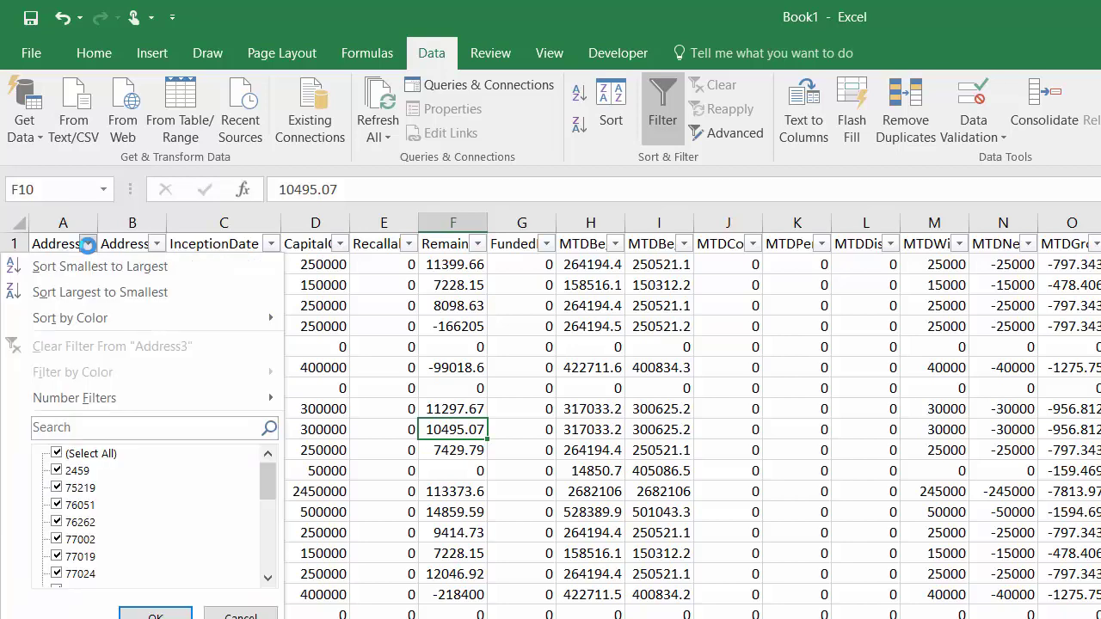
click(57, 454)
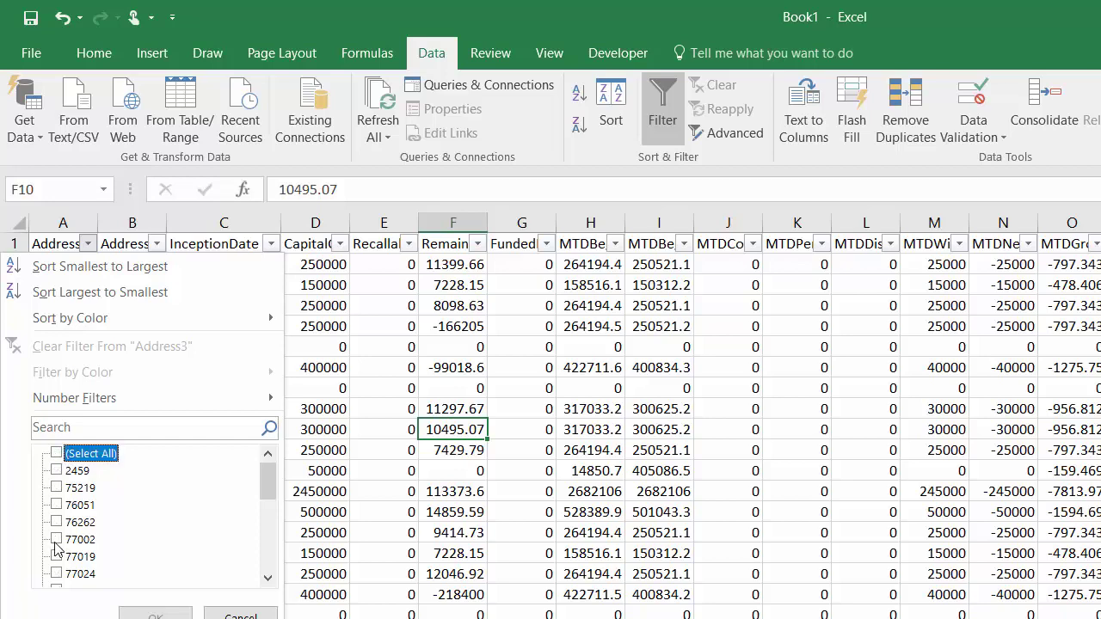
drag(273, 469, 270, 497)
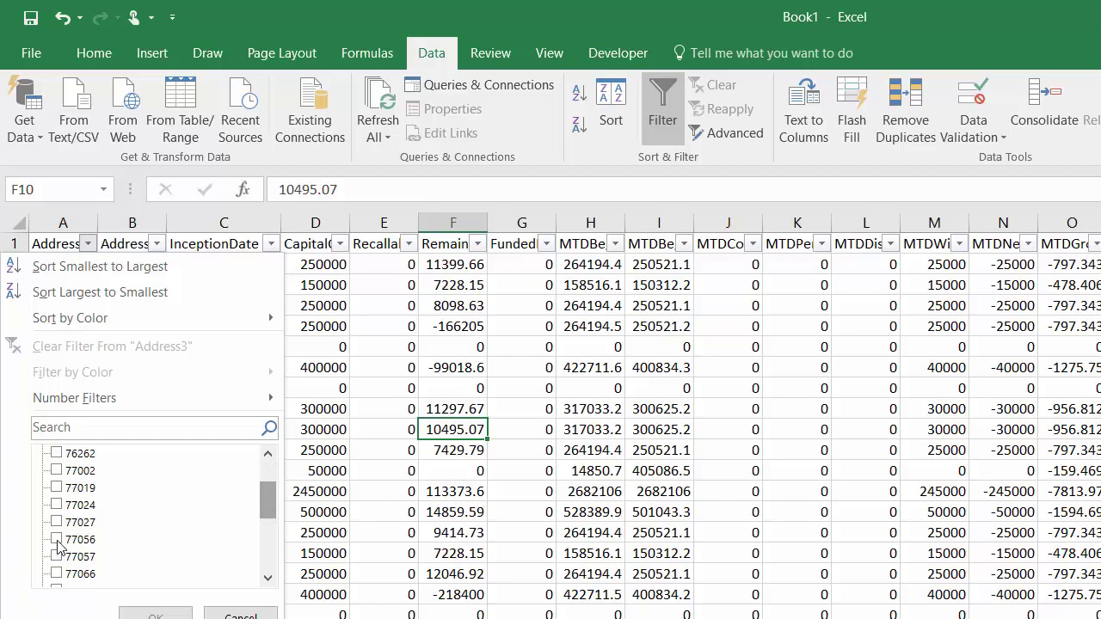
click(57, 541)
click(147, 616)
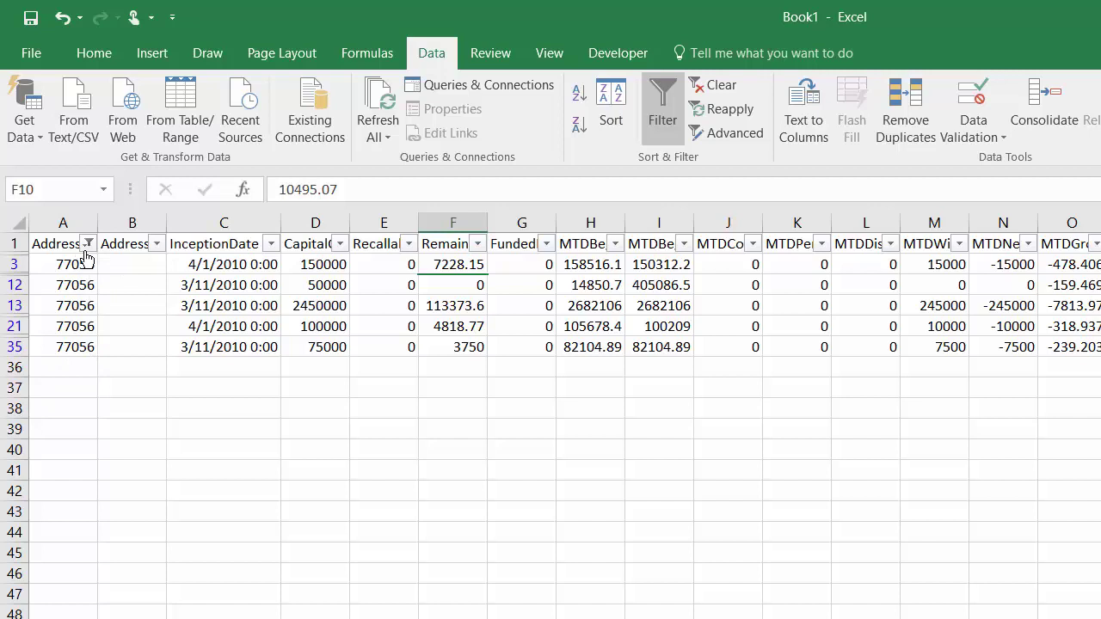
Reselect all Address3 values so every row shows again.
click(86, 244)
click(57, 454)
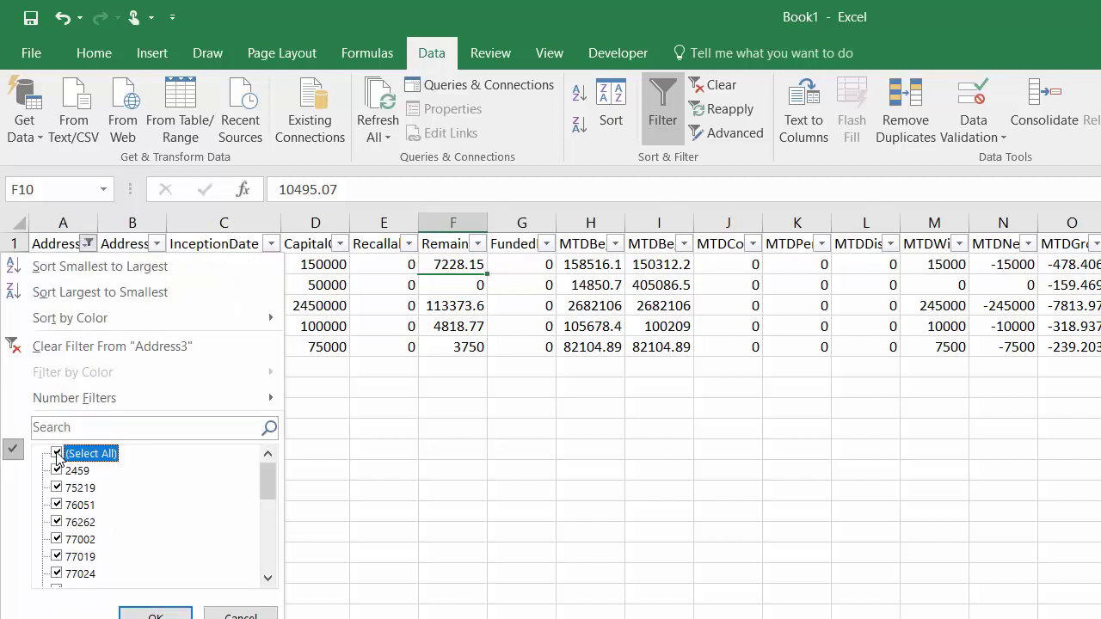
click(155, 615)
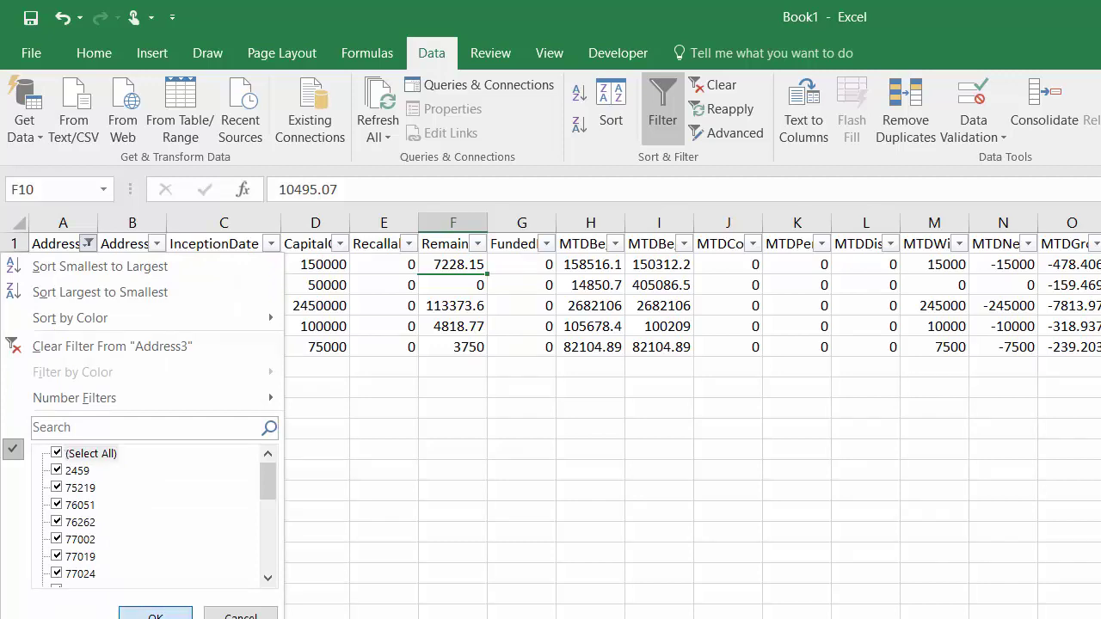
Open the InceptionDate filter with every date unticked.
click(269, 244)
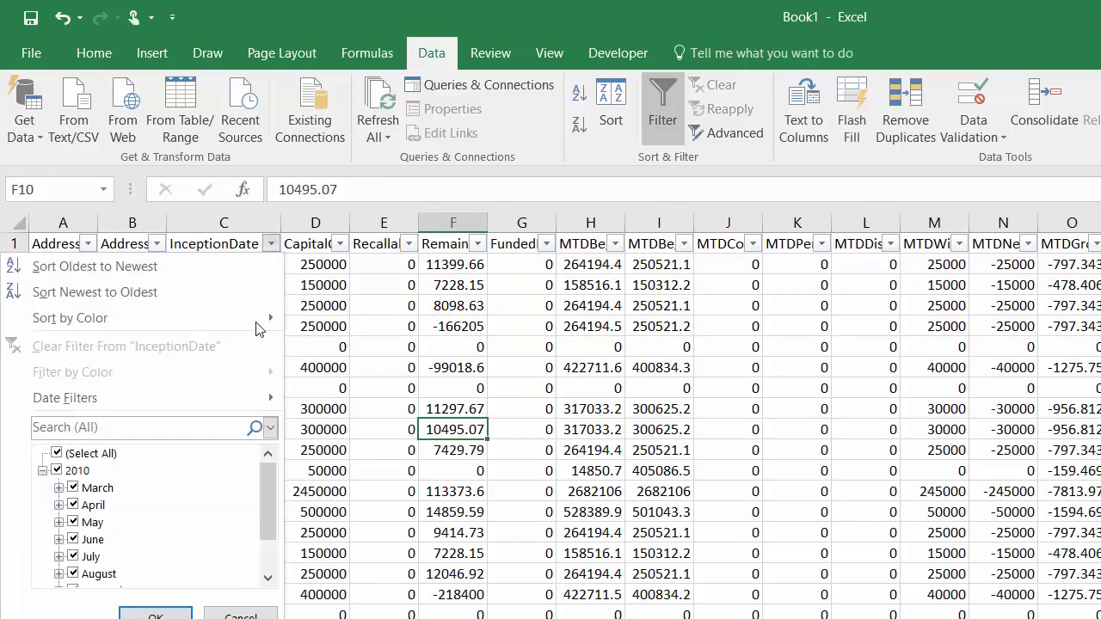
click(57, 453)
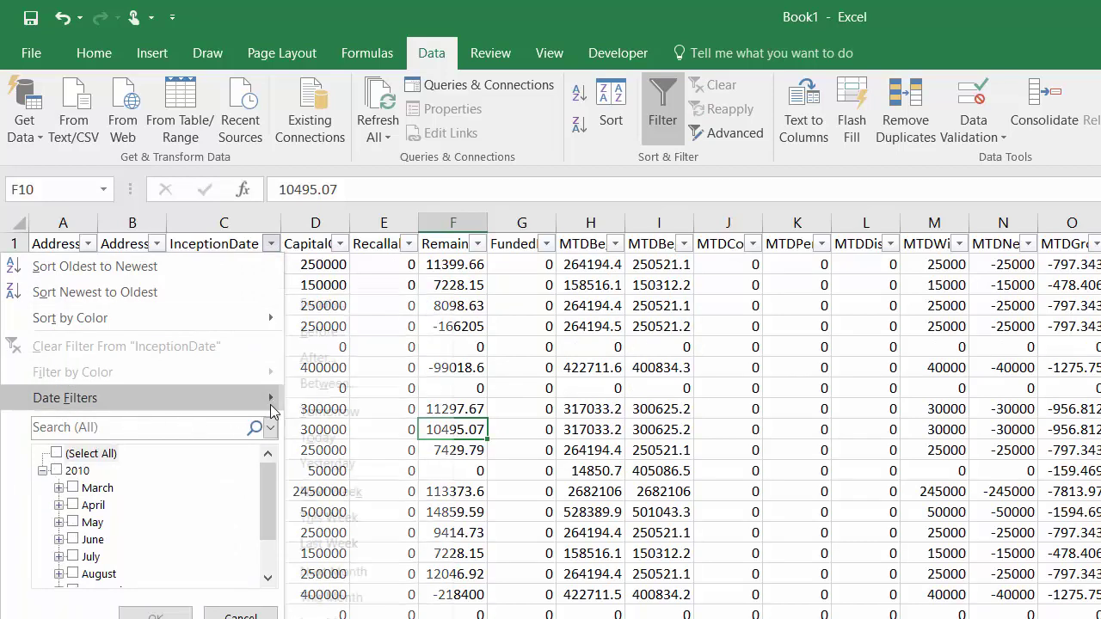
mouse_move(138, 398)
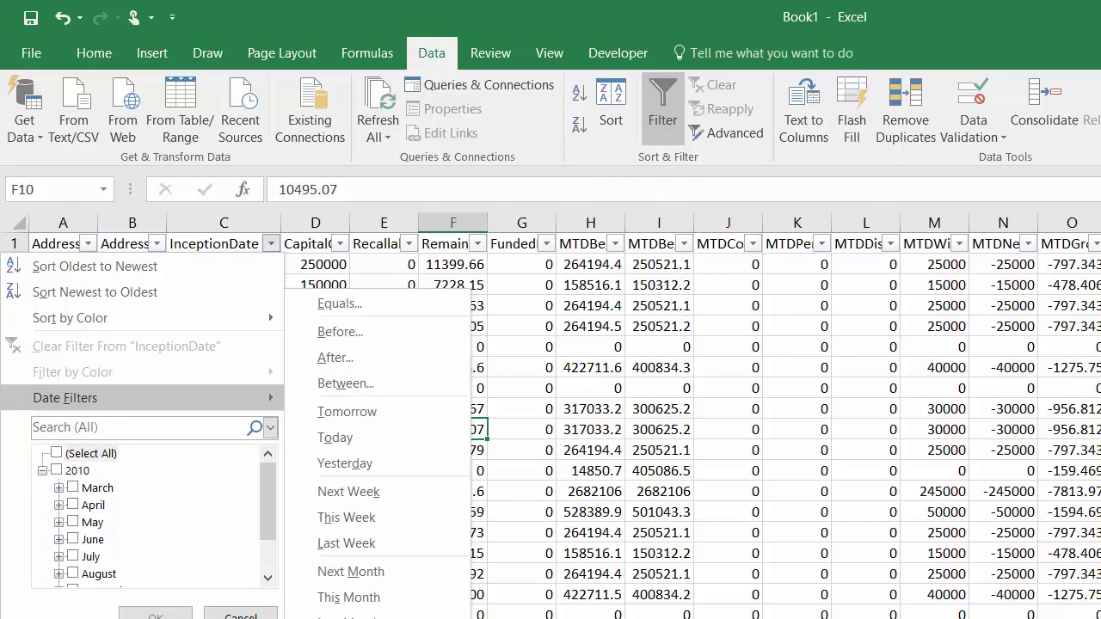
double_click(872, 15)
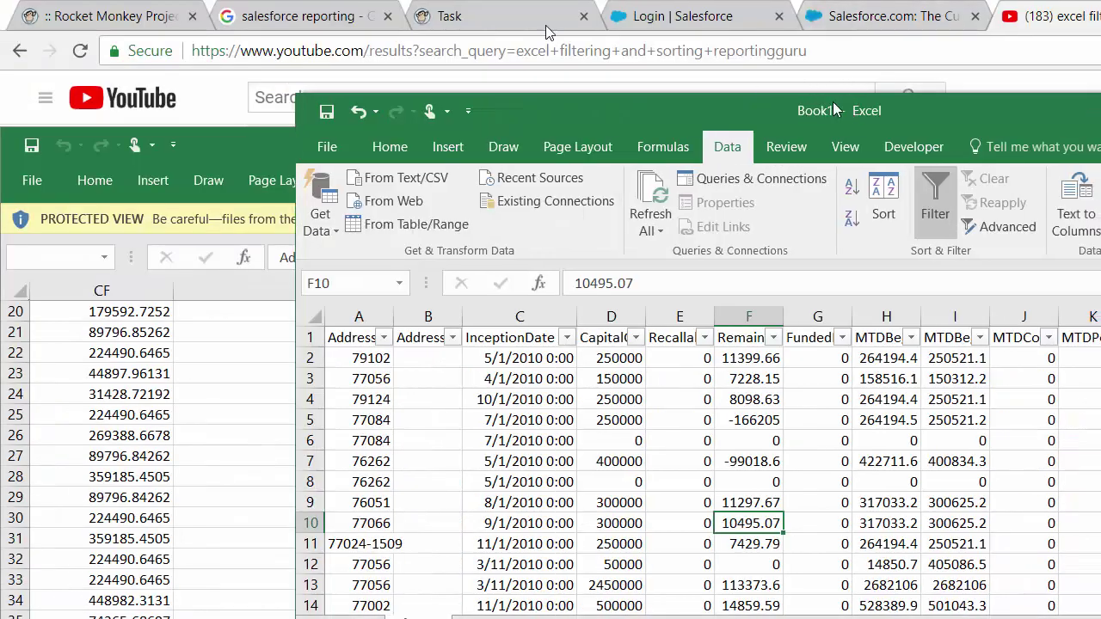
drag(835, 108, 533, 24)
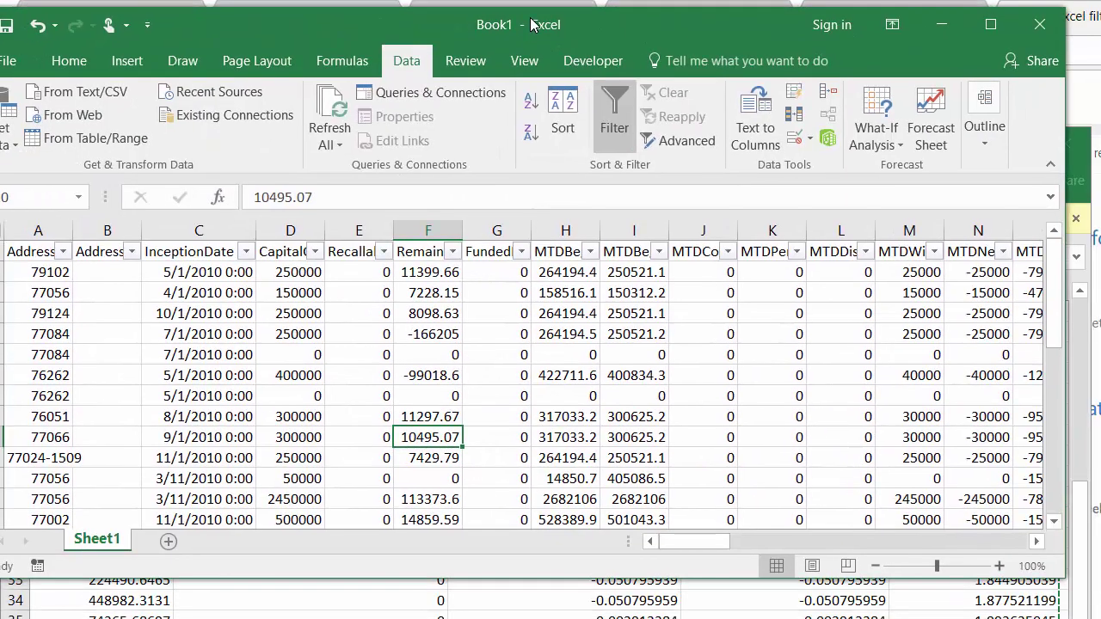
drag(1063, 578, 1063, 590)
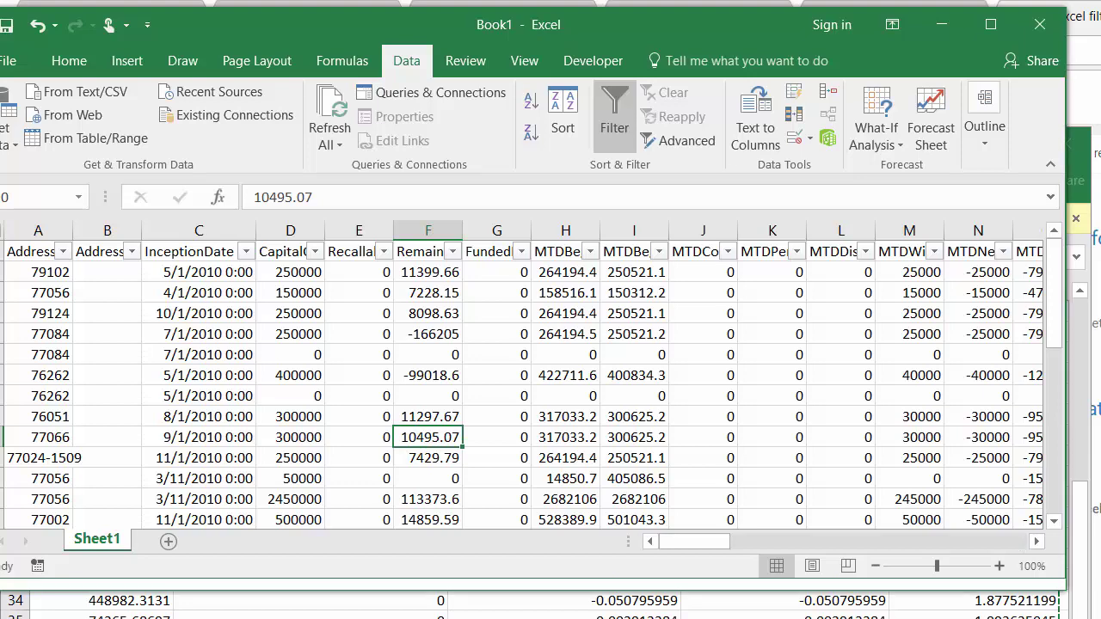
key(super+Up)
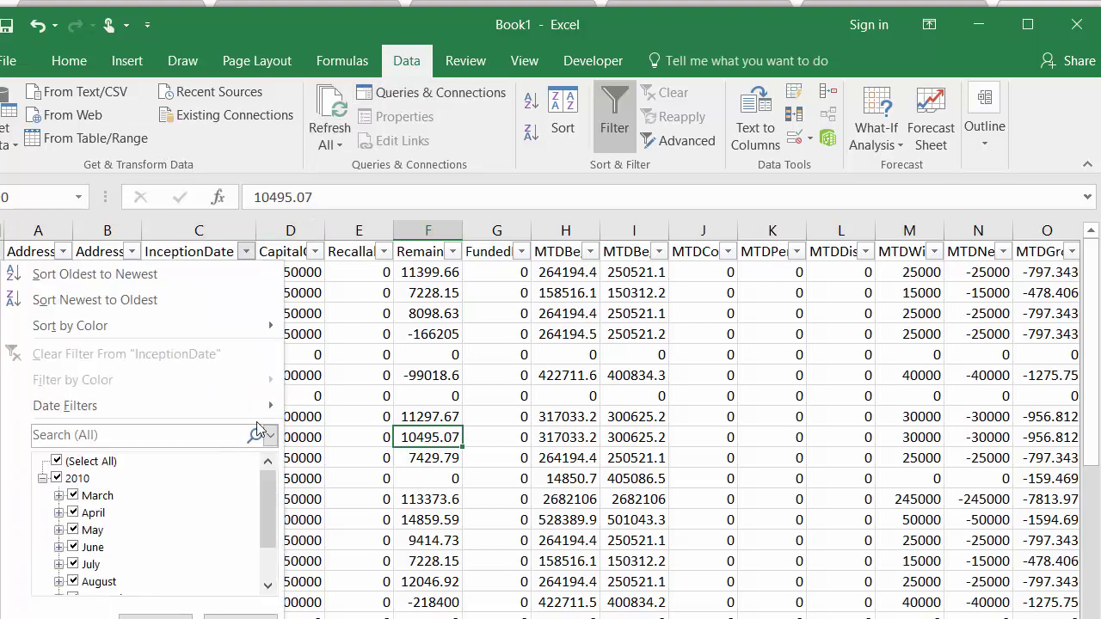
mouse_move(65, 405)
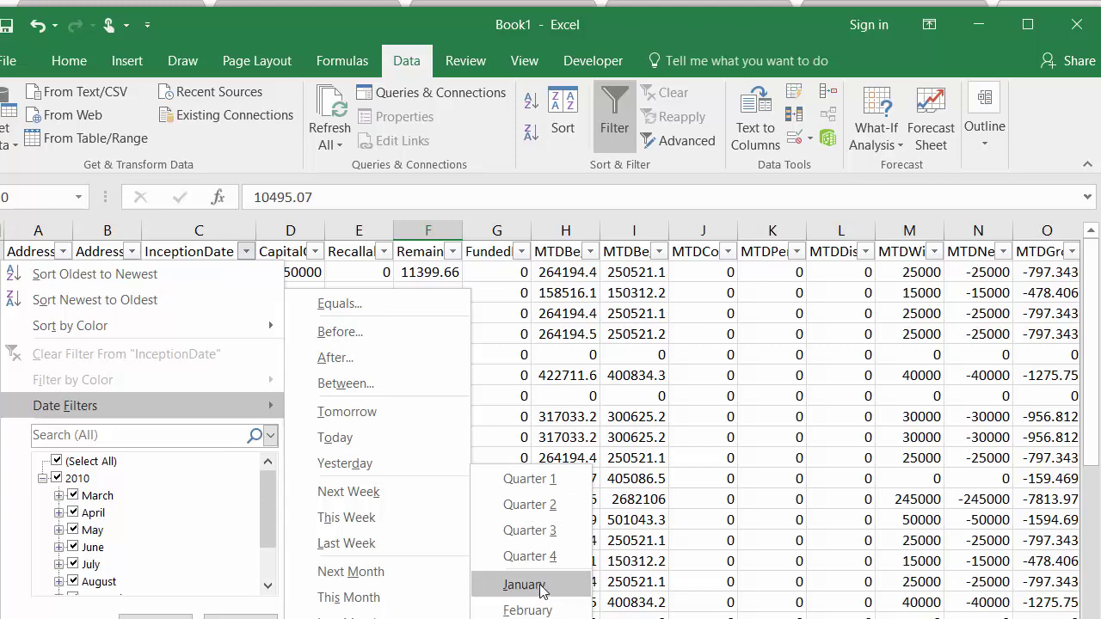
click(540, 585)
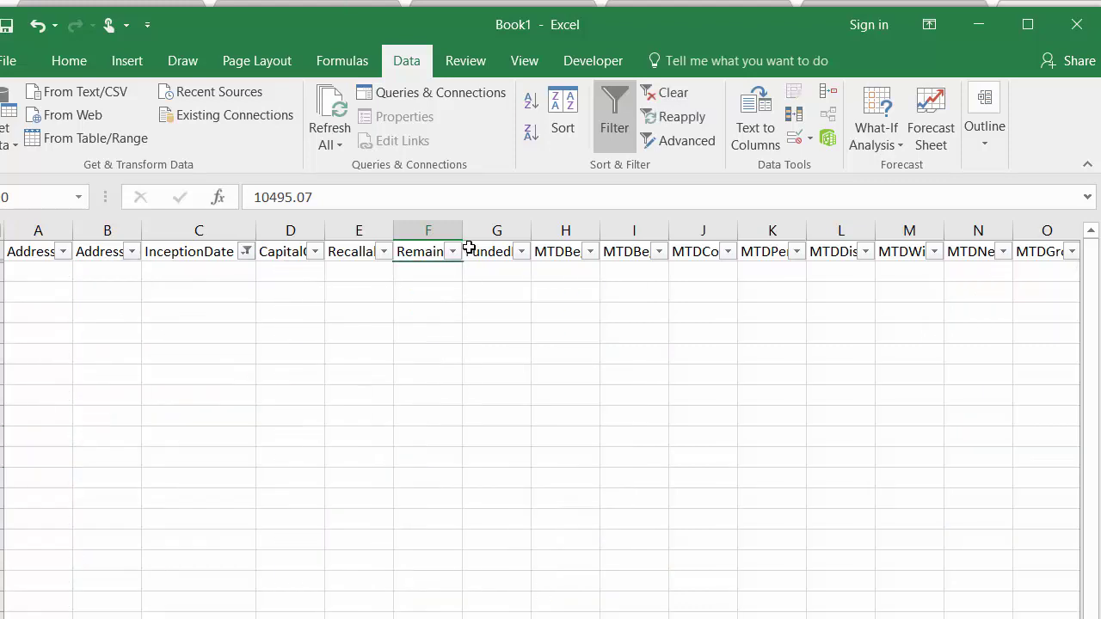
click(247, 251)
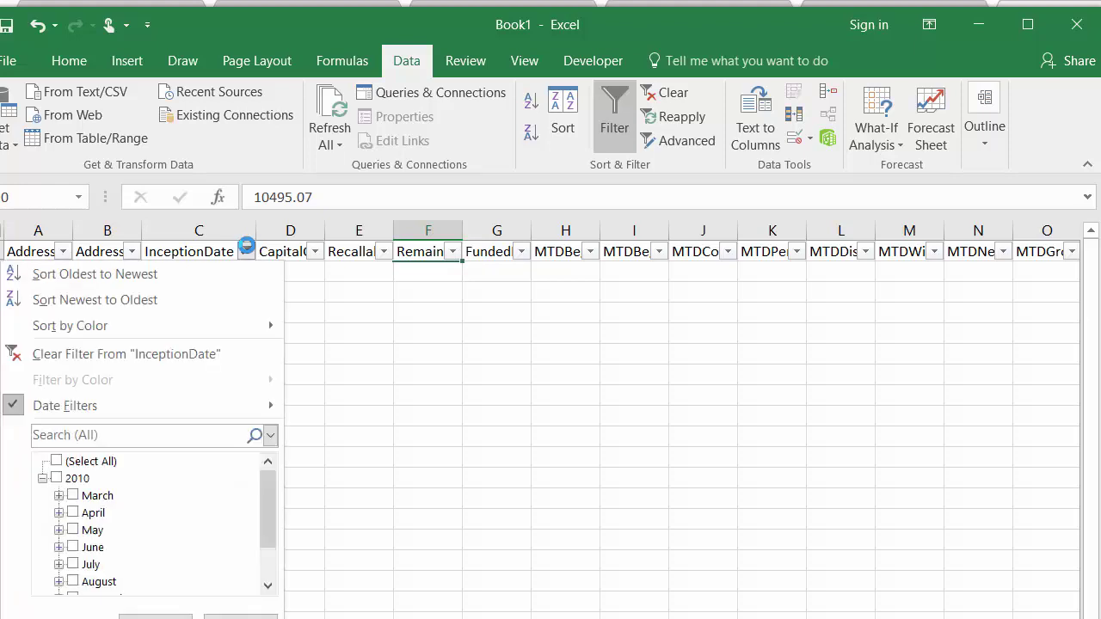
click(53, 465)
click(55, 462)
click(164, 616)
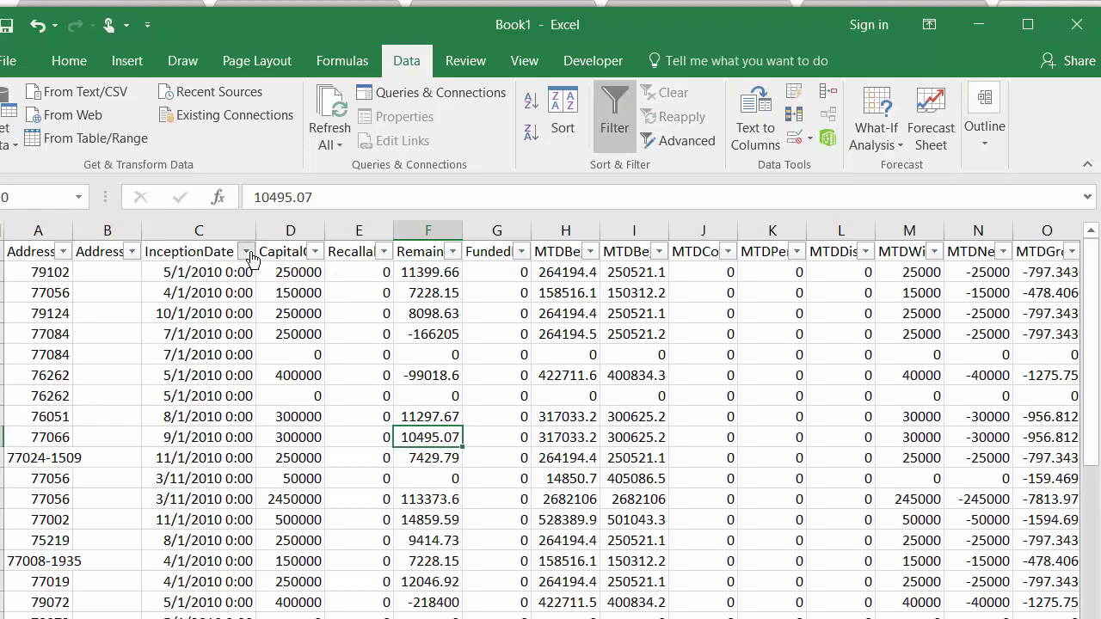
Filter InceptionDate to October 2010, leaving five rows dated 10/1/2010.
click(248, 251)
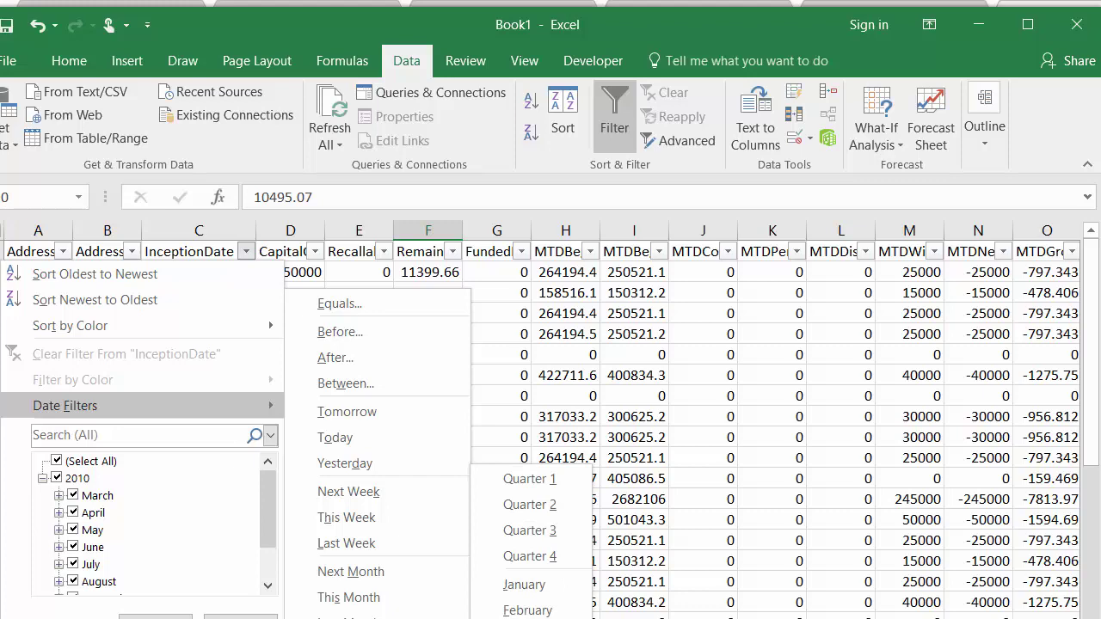
key(Escape)
key(Escape)
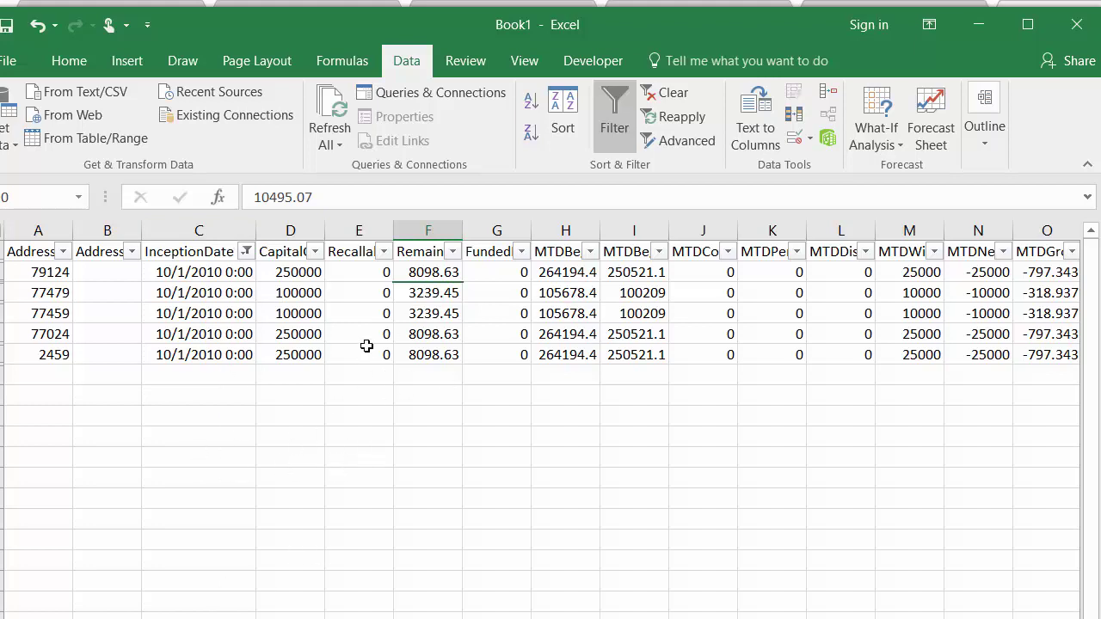
click(315, 251)
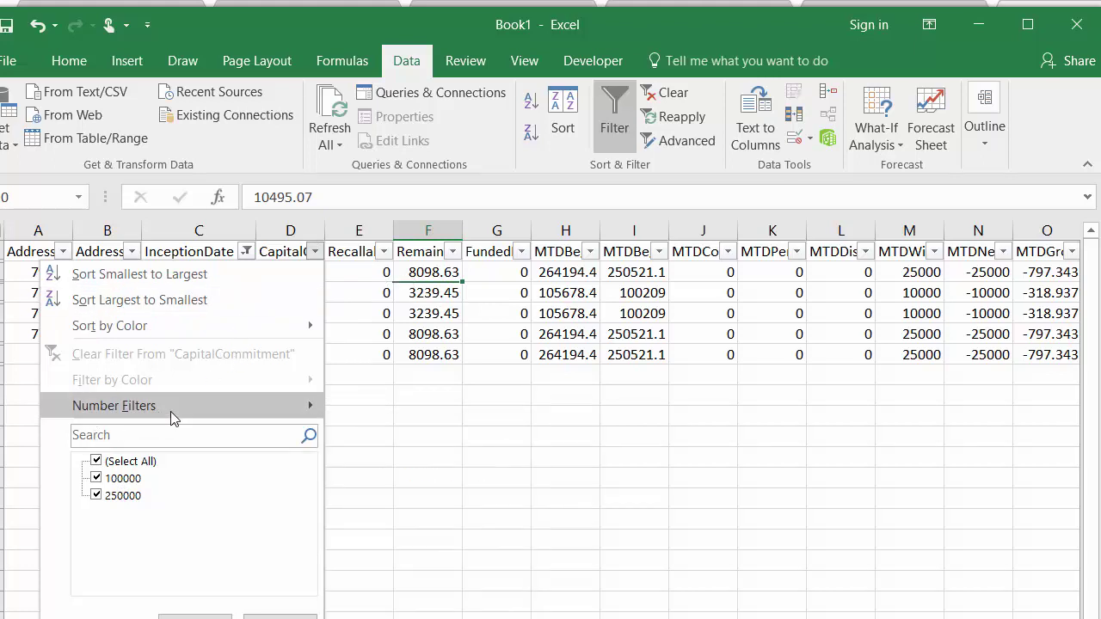
Sort CapitalCommitment smallest to largest and filter it to 250000, leaving three rows.
click(138, 275)
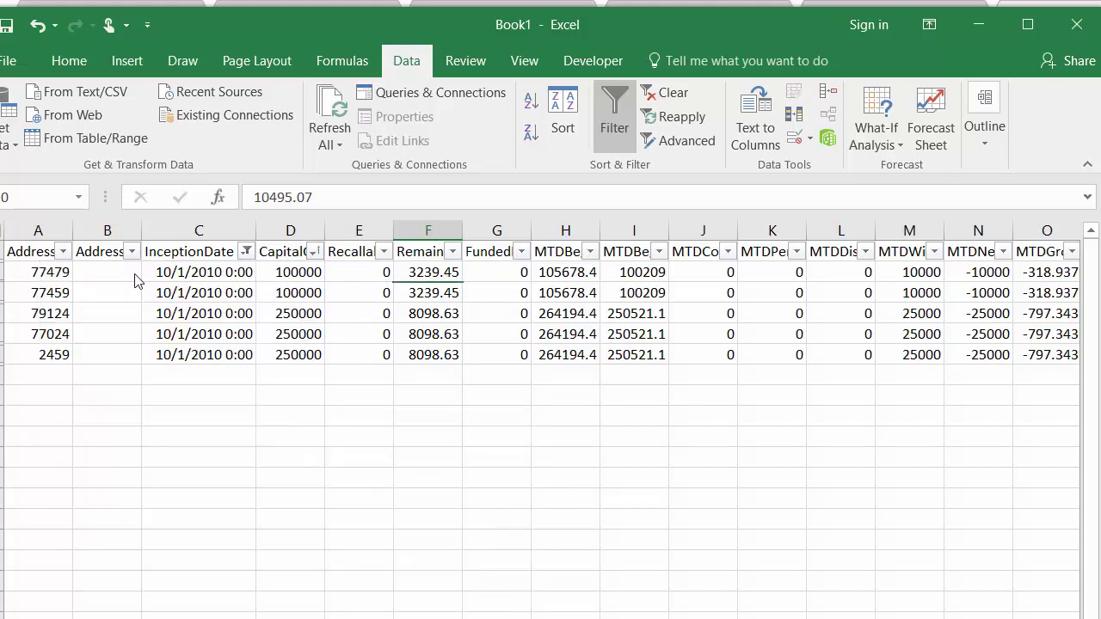
click(314, 251)
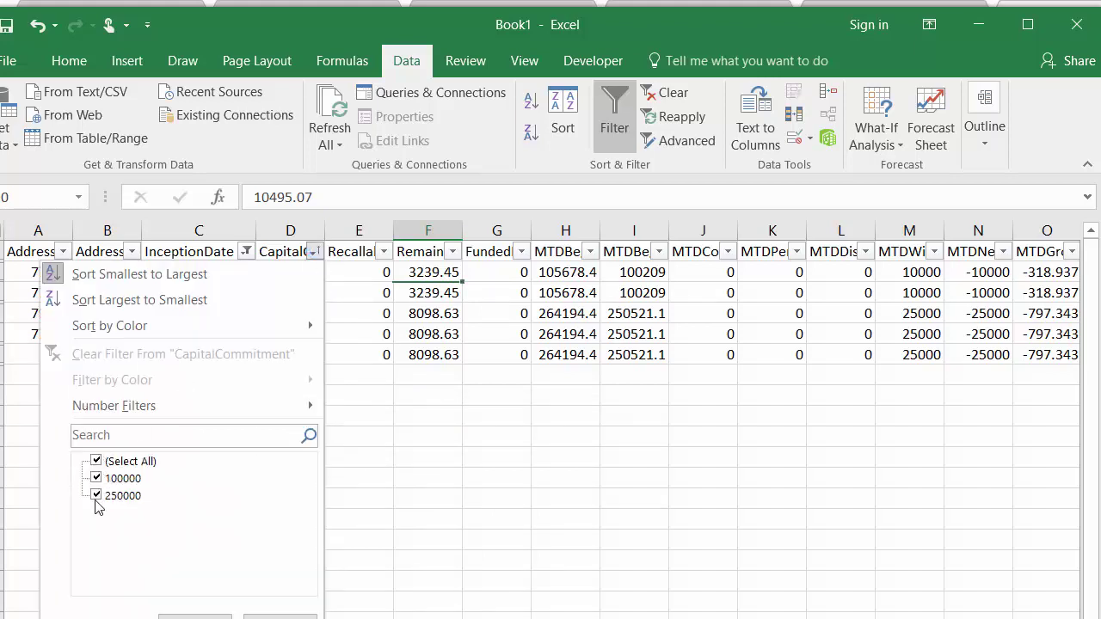
click(98, 462)
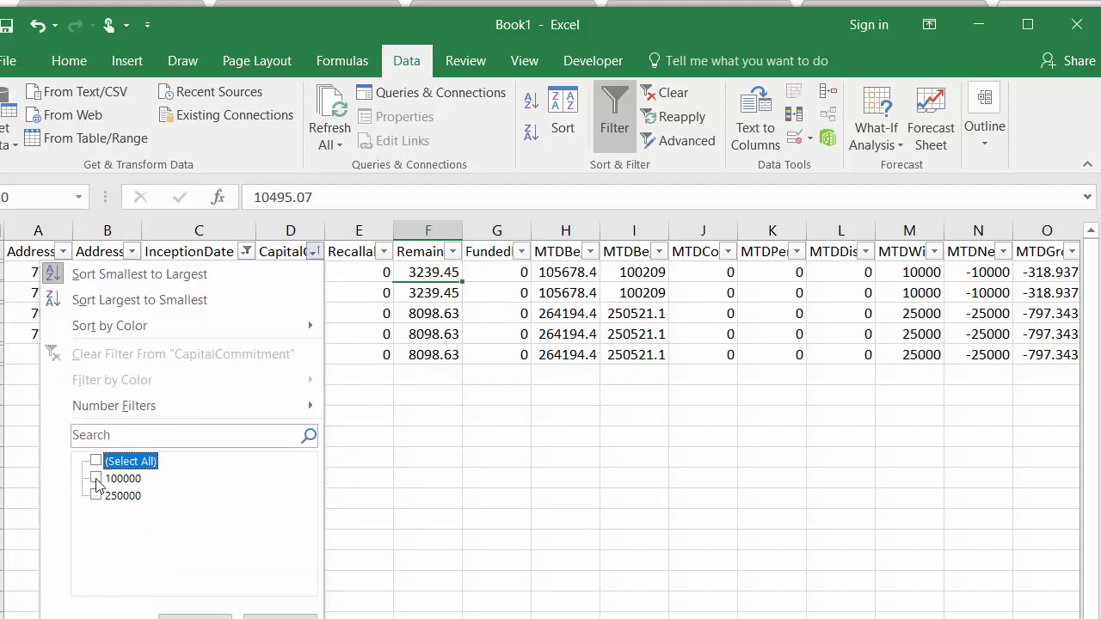
click(96, 495)
click(194, 616)
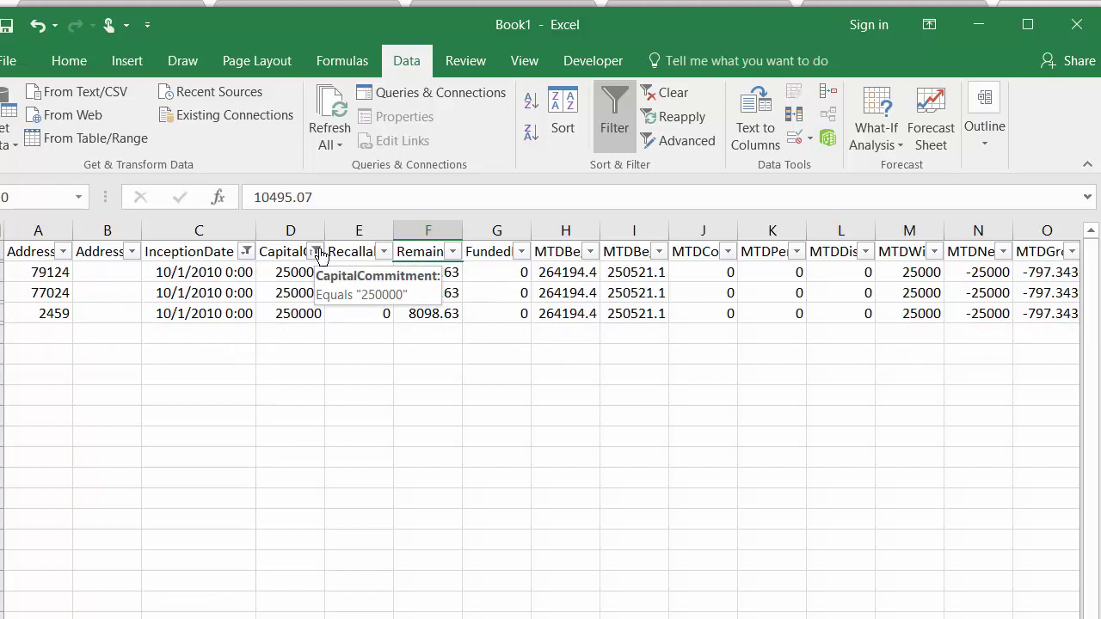
click(317, 251)
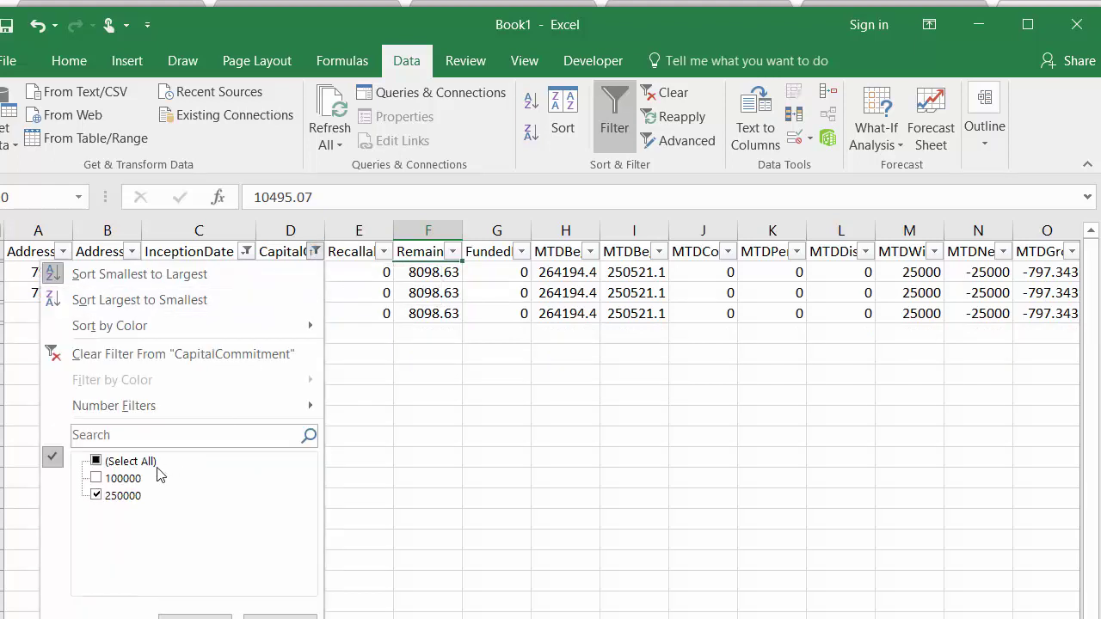
Replace the 250000 filter with a CapitalCommitment 'is less than 150000' custom condition.
click(143, 465)
mouse_move(180, 405)
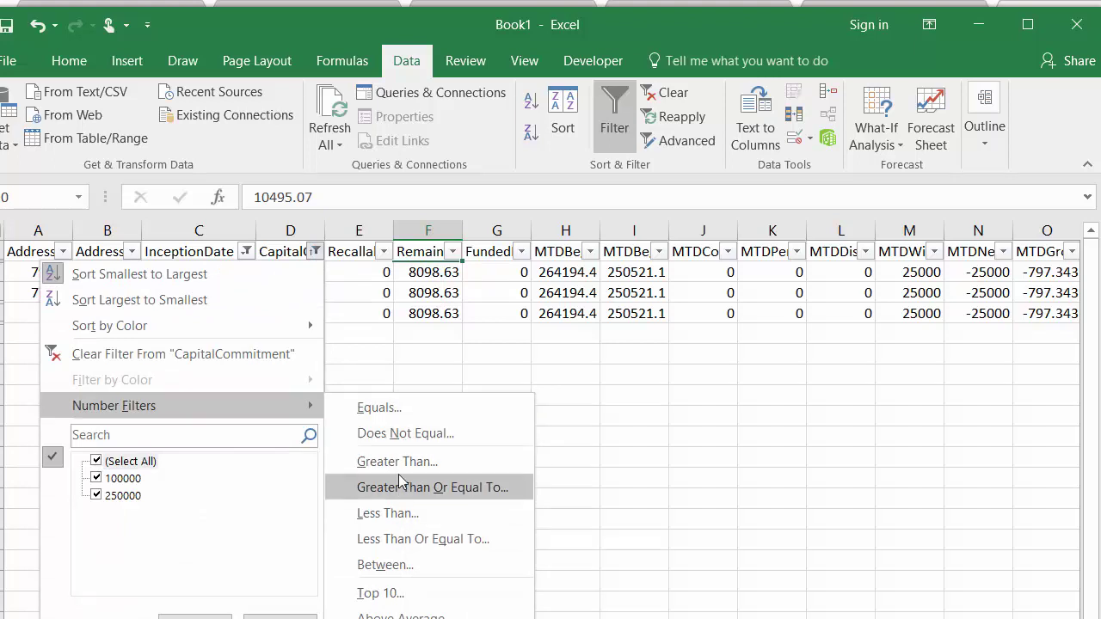
click(398, 462)
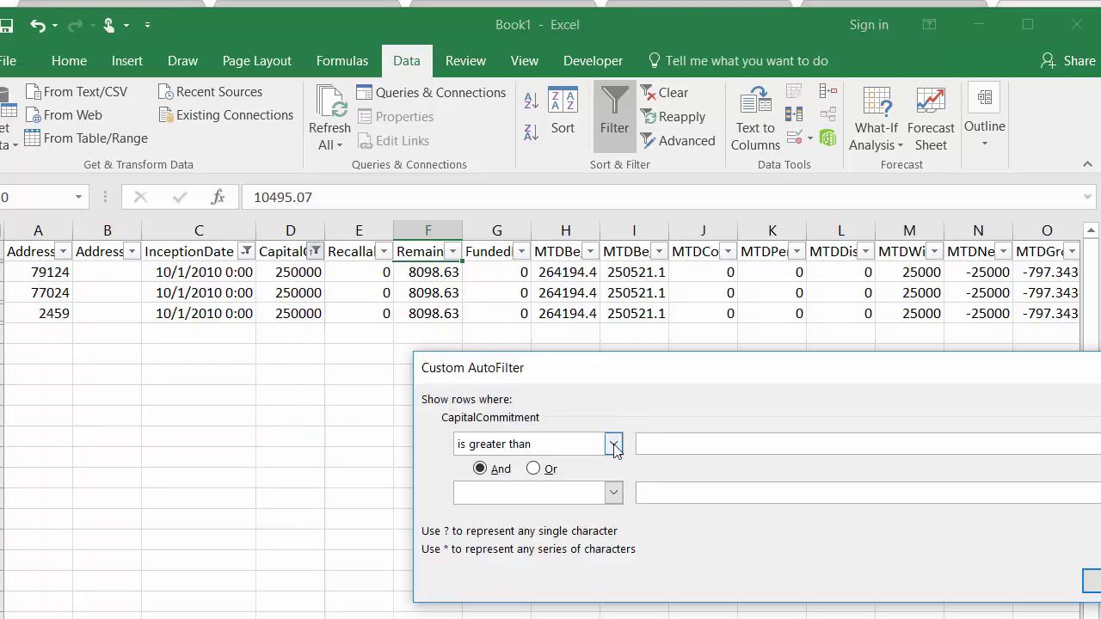
click(614, 444)
click(598, 533)
click(664, 443)
text(150000)
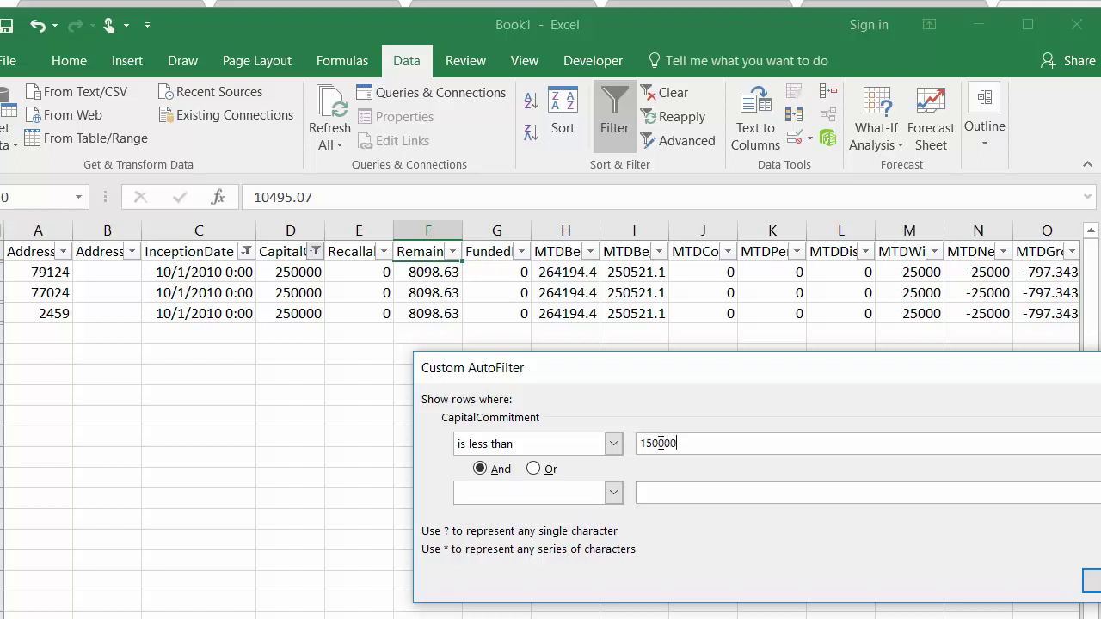
click(1096, 585)
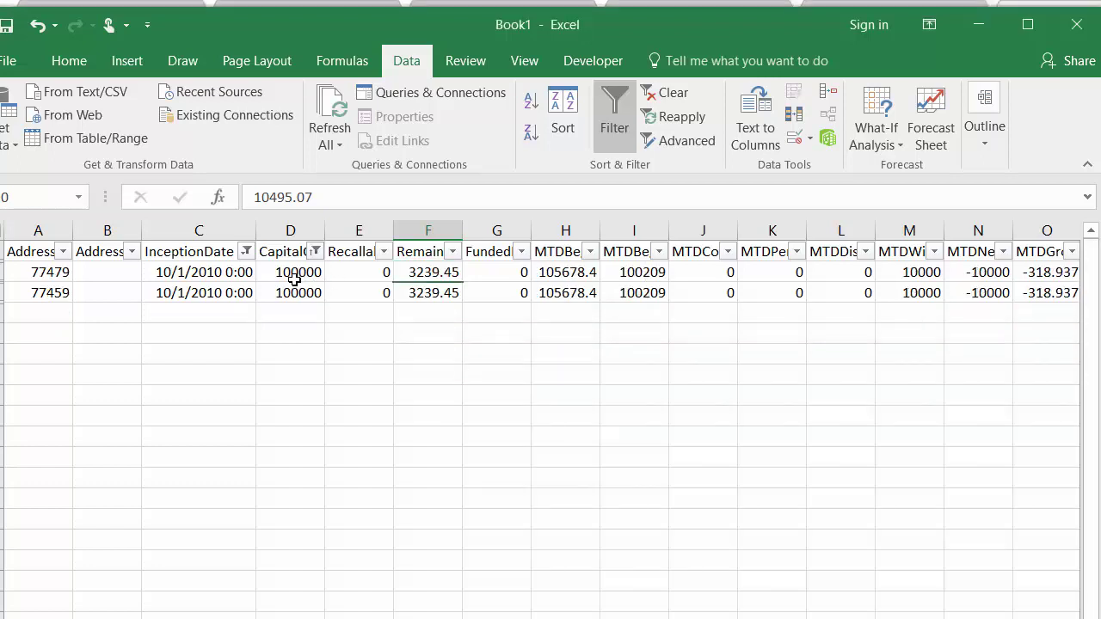